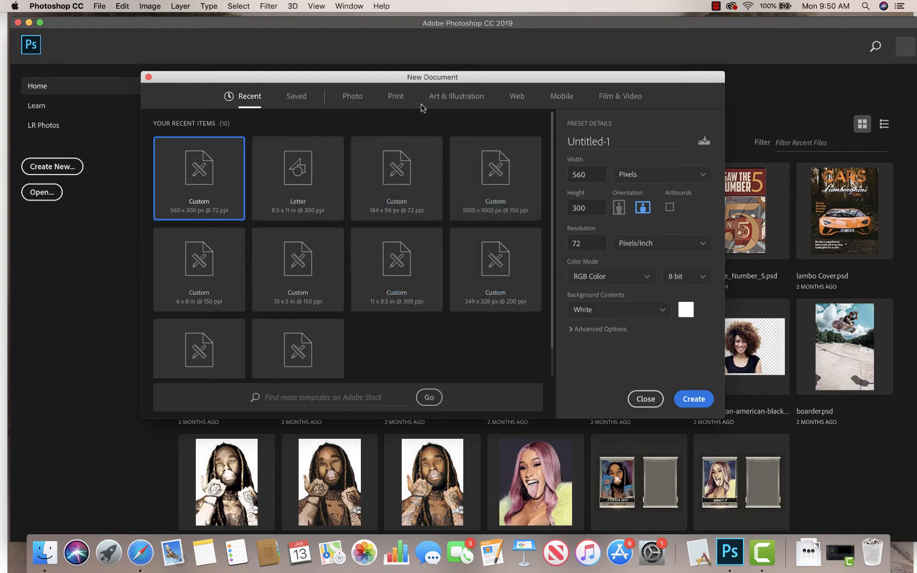
- Create a new Letter print document (8.5 x 11 in, 300 ppi) in landscape orientation
{"action": "left_click", "coordinate": [396, 99]}
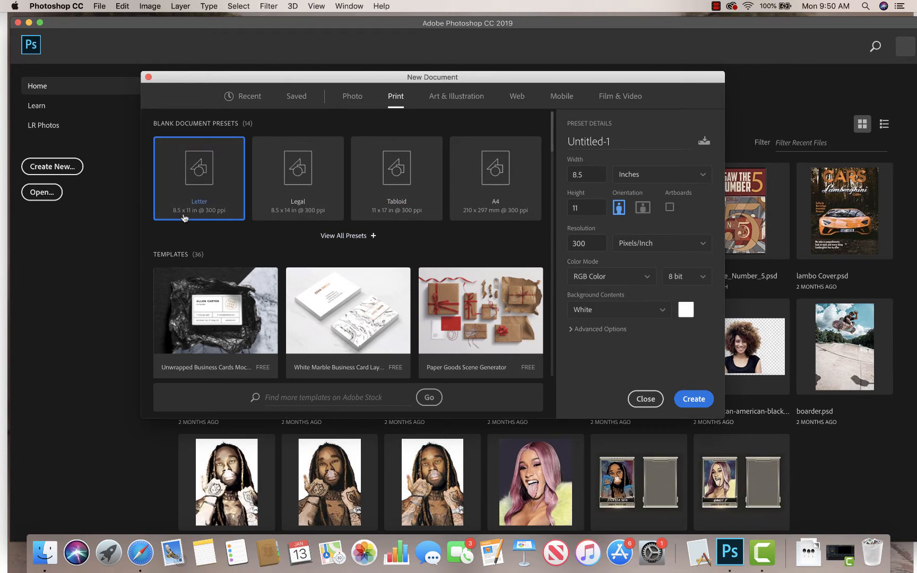
{"action": "left_click", "coordinate": [643, 211]}
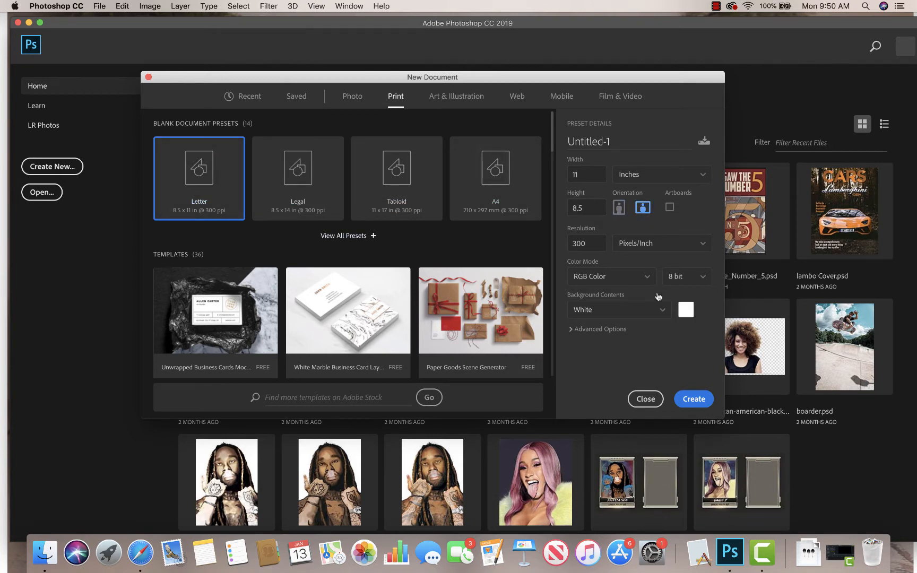
{"action": "left_click", "coordinate": [693, 401]}
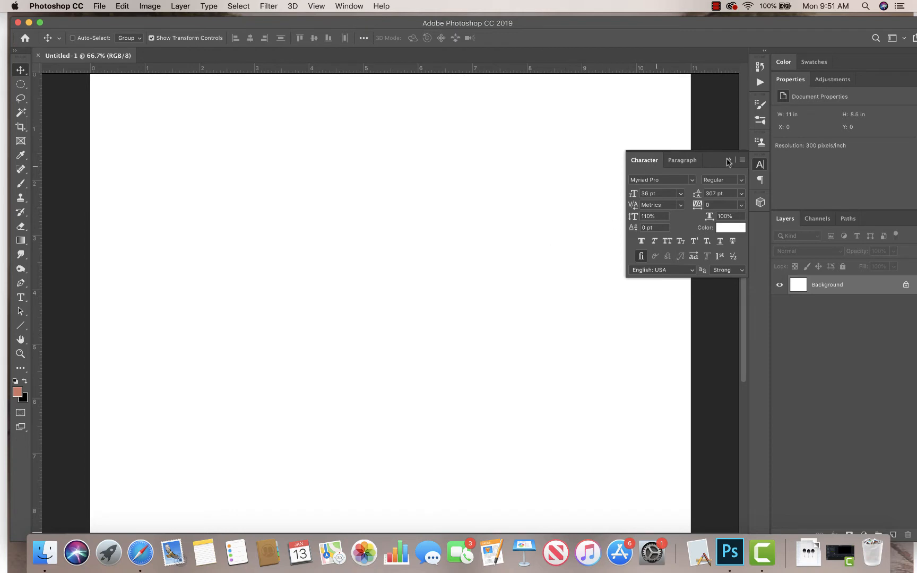
- Close the Character panel and check that rulers are shown
{"action": "left_click", "coordinate": [728, 160]}
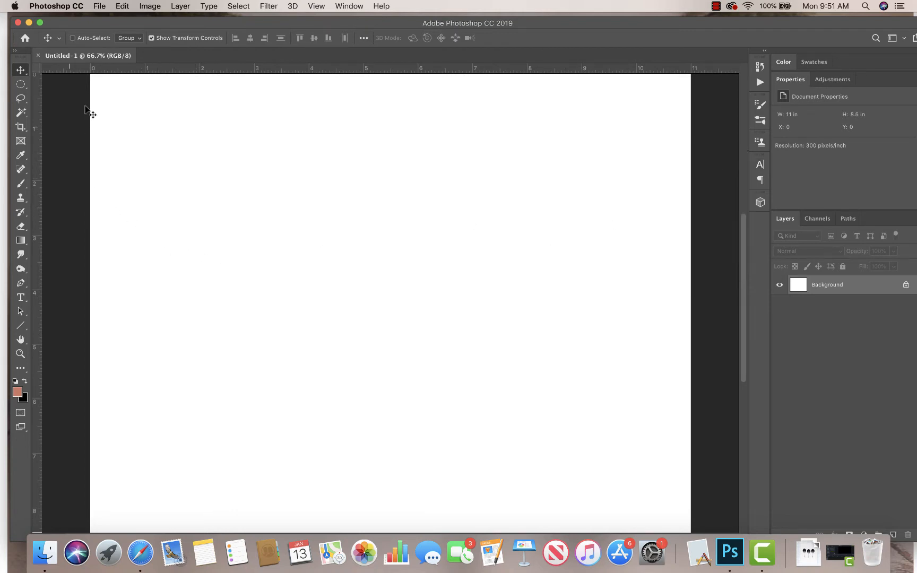
{"action": "left_click", "coordinate": [318, 6]}
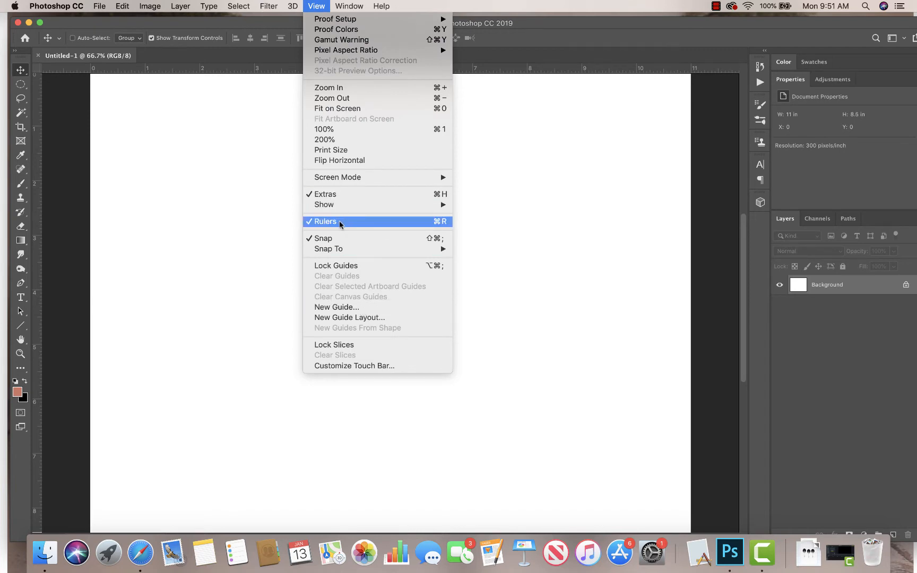
{"action": "mouse_move", "coordinate": [339, 207]}
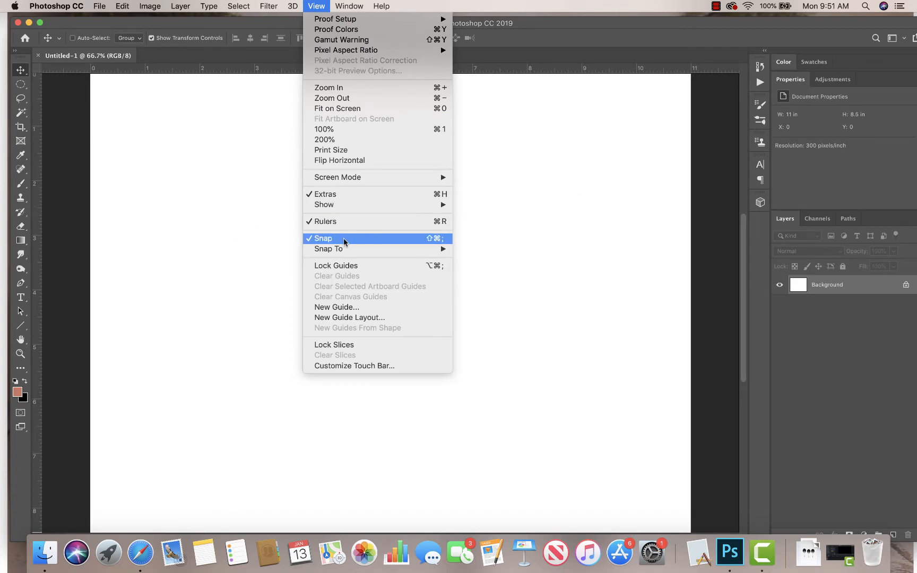
{"action": "mouse_move", "coordinate": [343, 254]}
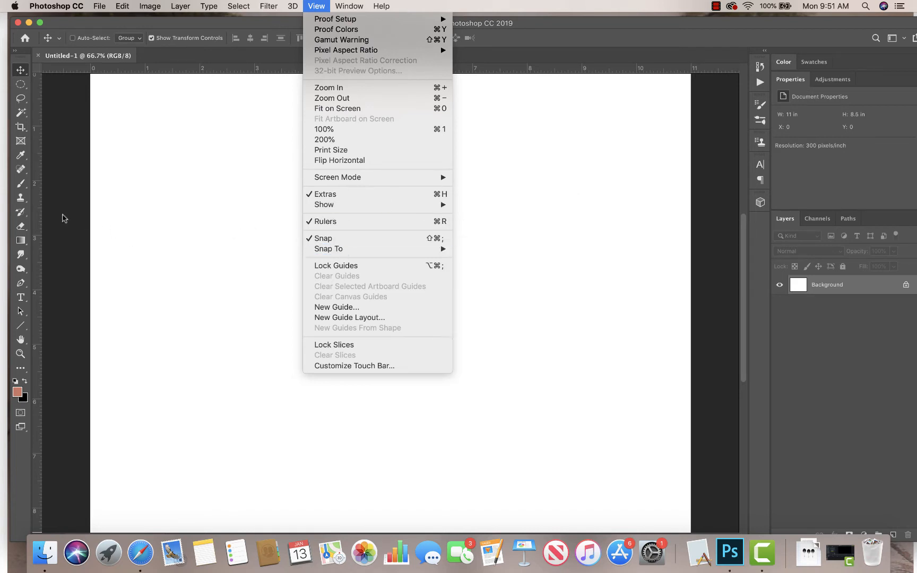
{"action": "left_click", "coordinate": [68, 202]}
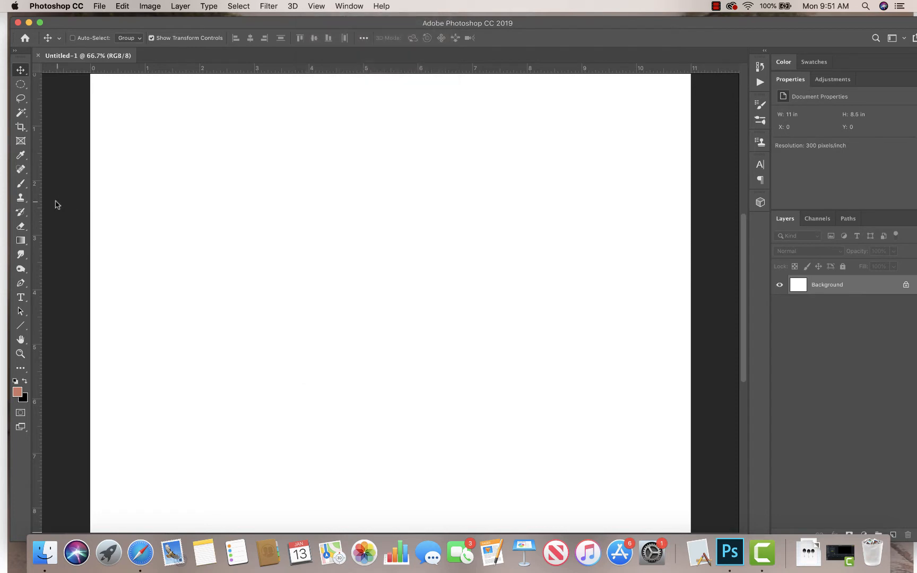
- Add a vertical guide and a horizontal guide through the page centre, dividing it into four quarters
{"action": "left_click_drag", "start_coordinate": [38, 221], "coordinate": [391, 203]}
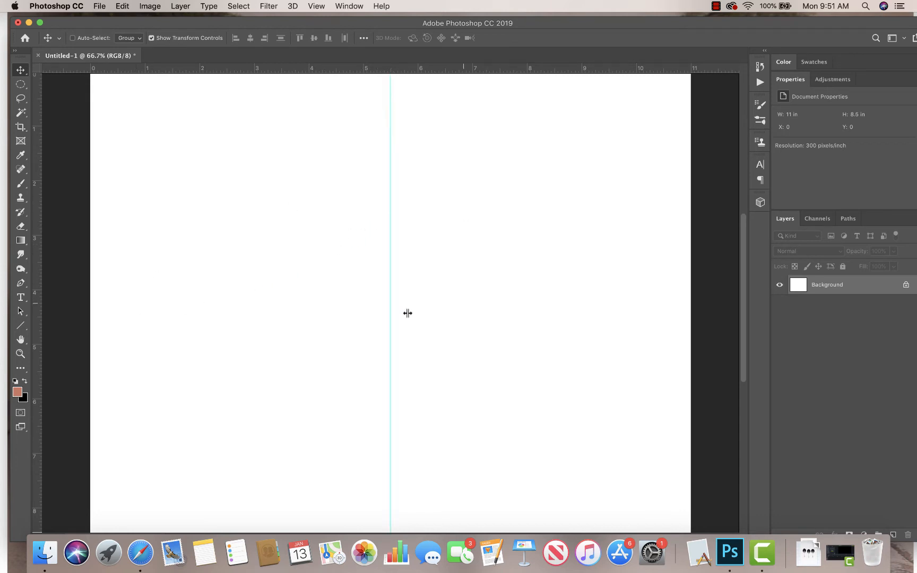
{"action": "left_click_drag", "start_coordinate": [397, 69], "coordinate": [422, 301]}
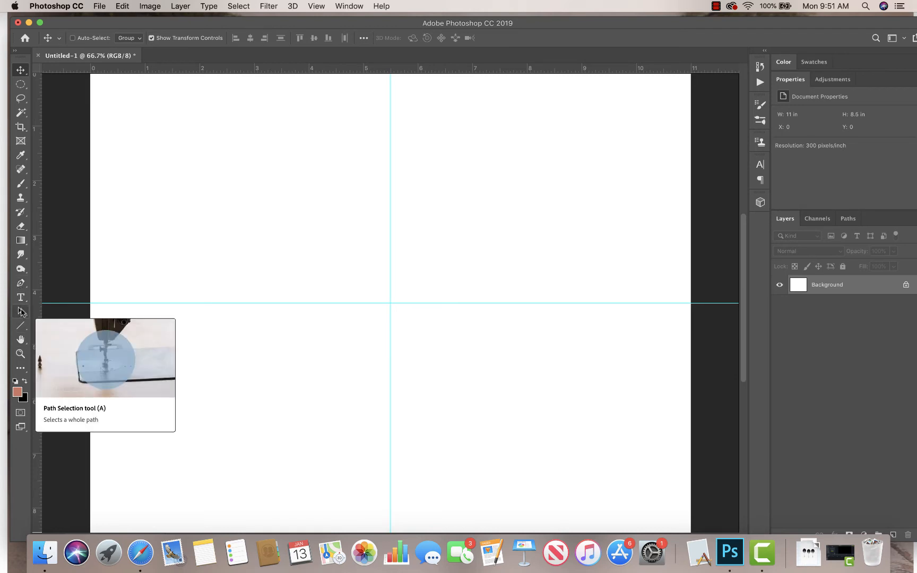
- With the Ellipse tool in Shape mode and a magenta fill, draw a circle about 850 px wide in the top-left quarter
{"action": "left_click", "coordinate": [22, 325]}
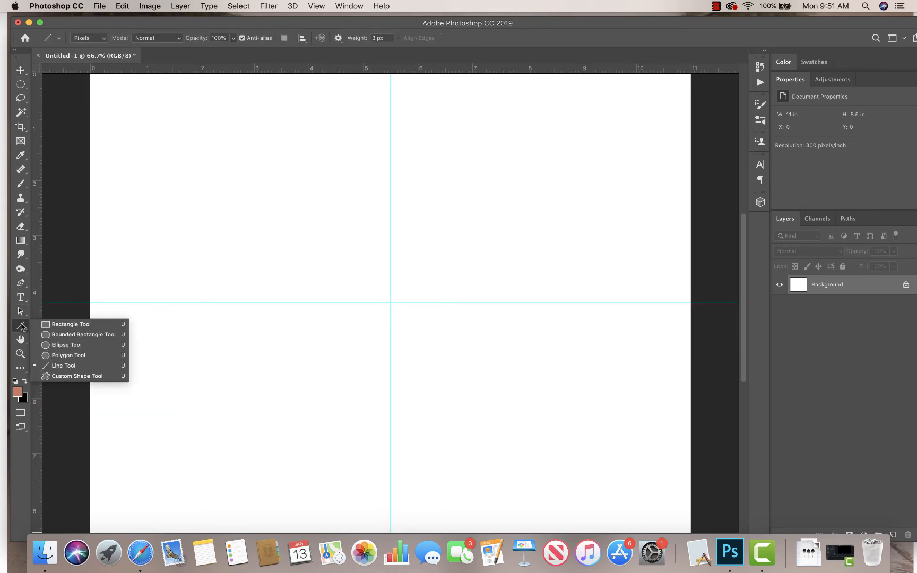
{"action": "left_click", "coordinate": [74, 346]}
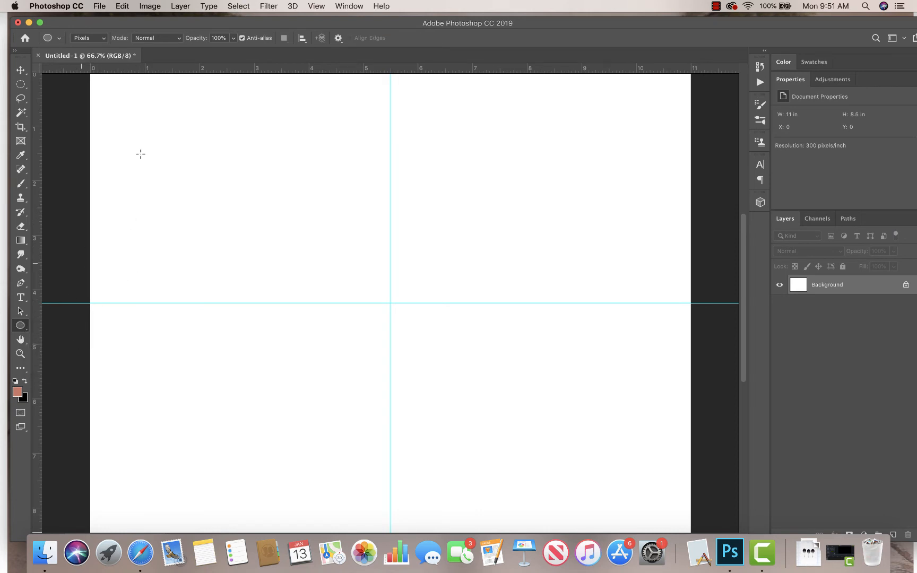
{"action": "left_click", "coordinate": [89, 38]}
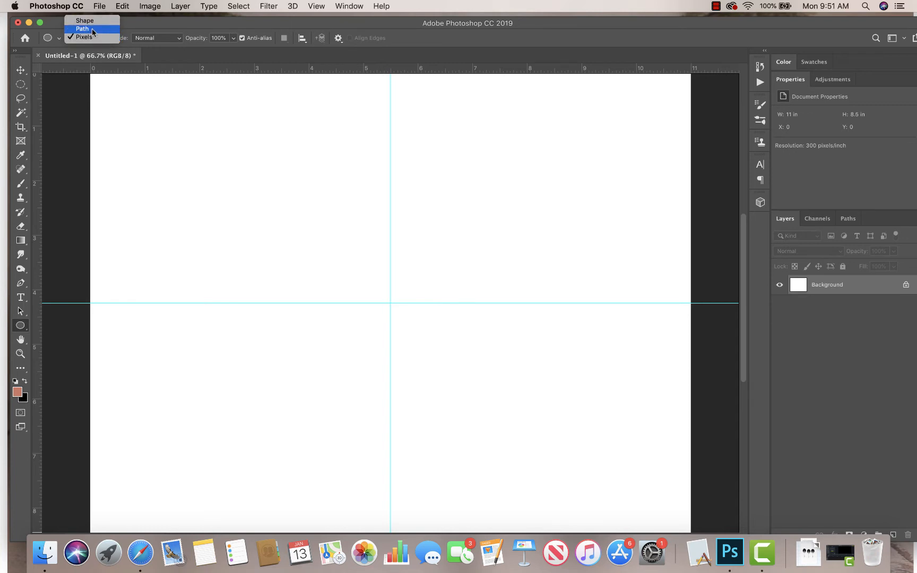
{"action": "left_click", "coordinate": [91, 21]}
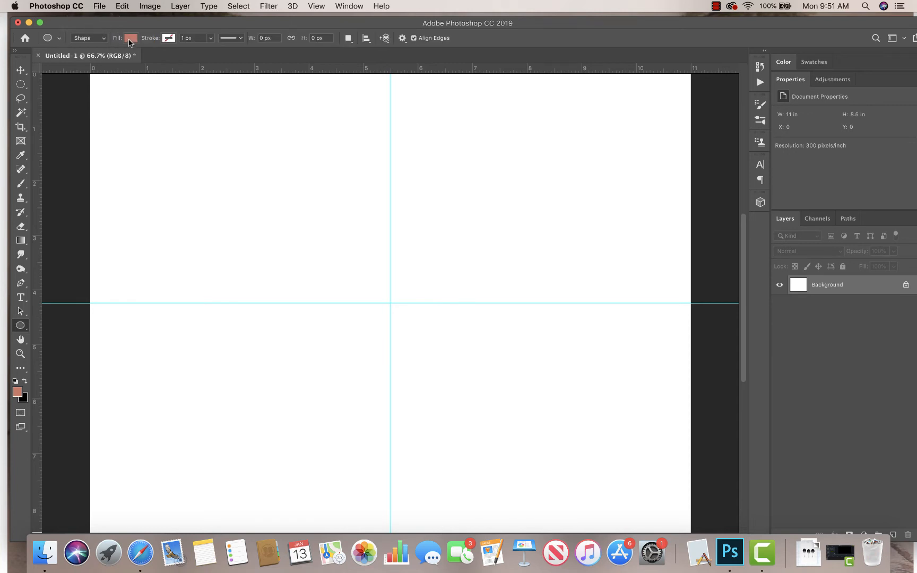
{"action": "left_click", "coordinate": [129, 38]}
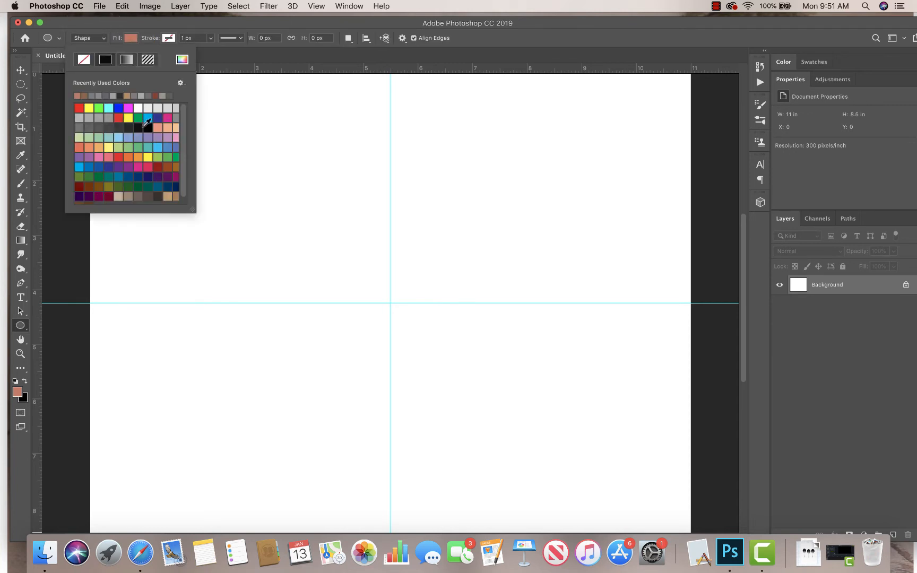
{"action": "left_click", "coordinate": [168, 118]}
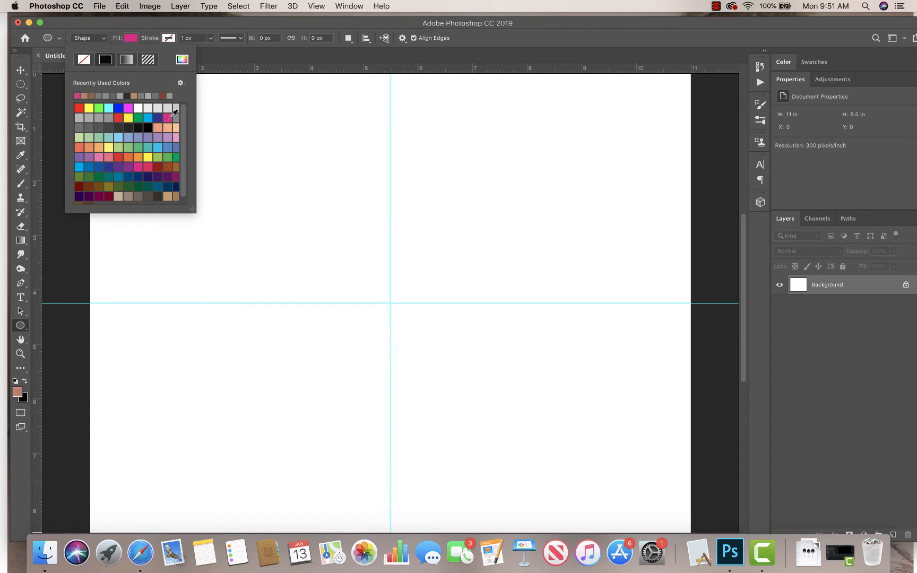
{"action": "left_click", "coordinate": [491, 41]}
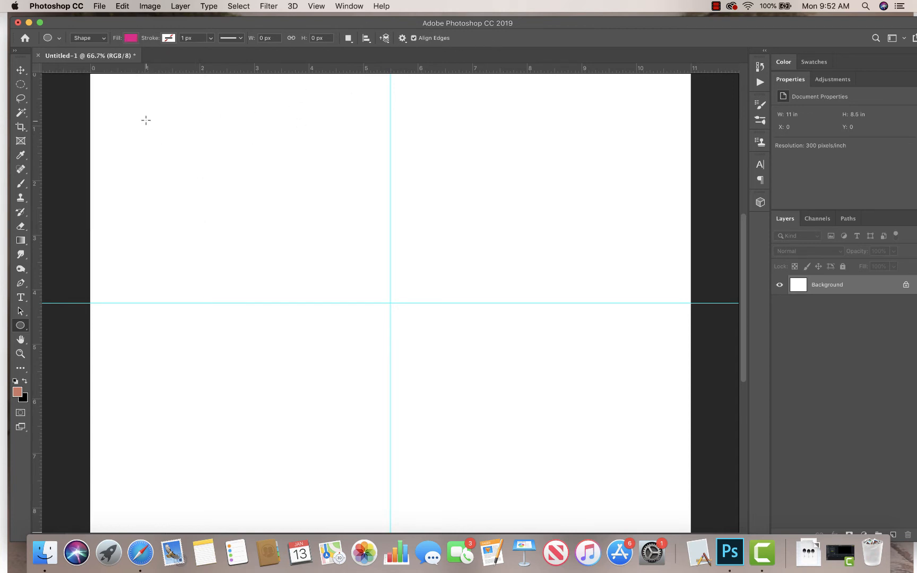
{"action": "left_click_drag", "start_coordinate": [147, 112], "coordinate": [302, 280]}
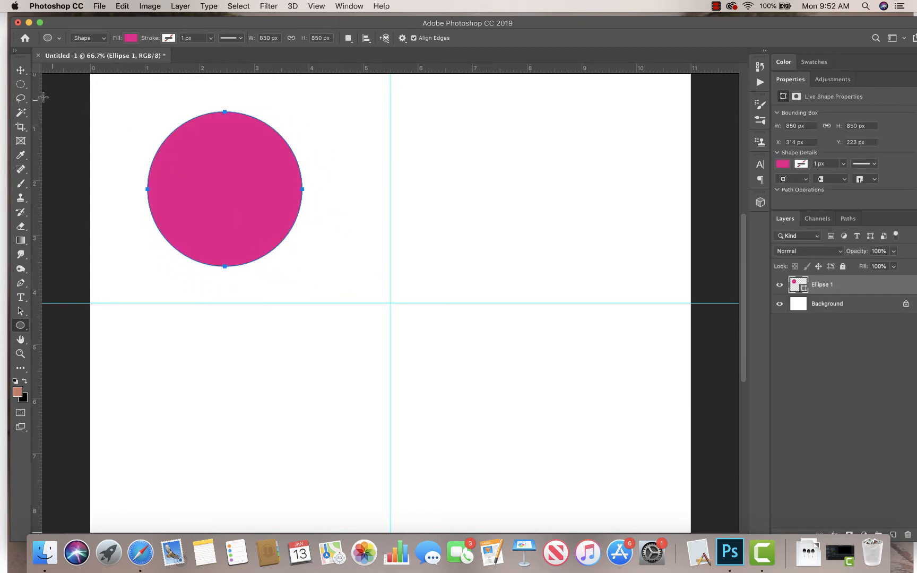
- Duplicate the circle into the top-right quarter
{"action": "left_click", "coordinate": [21, 72]}
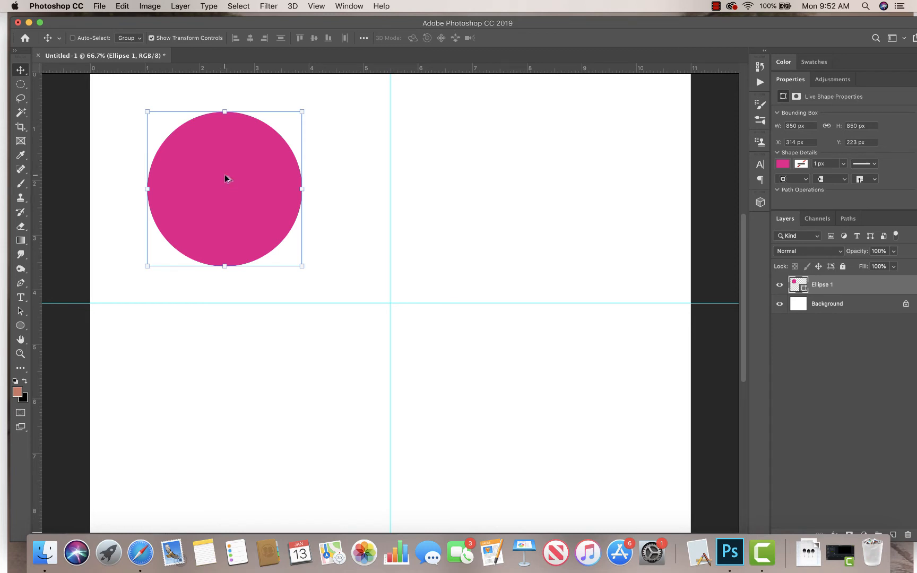
{"action": "left_click_drag", "start_coordinate": [225, 174], "coordinate": [553, 158]}
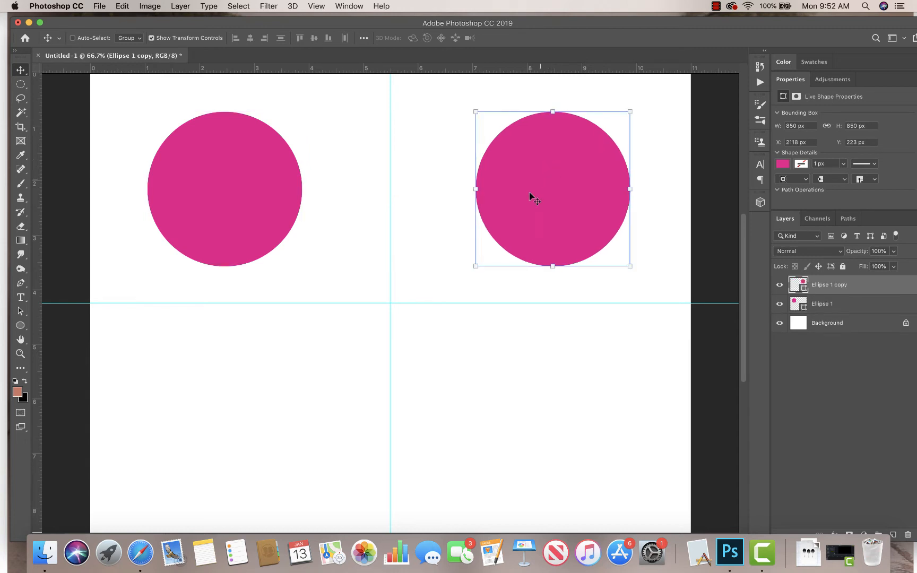
- Duplicate the circle into the bottom-left and bottom-right quarters
{"action": "left_click", "coordinate": [19, 84]}
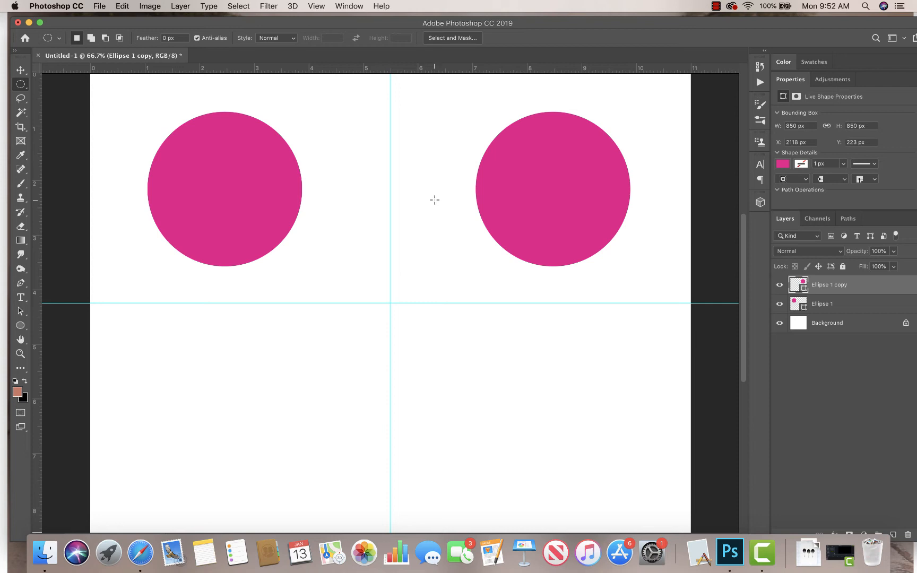
{"action": "left_click", "coordinate": [20, 72]}
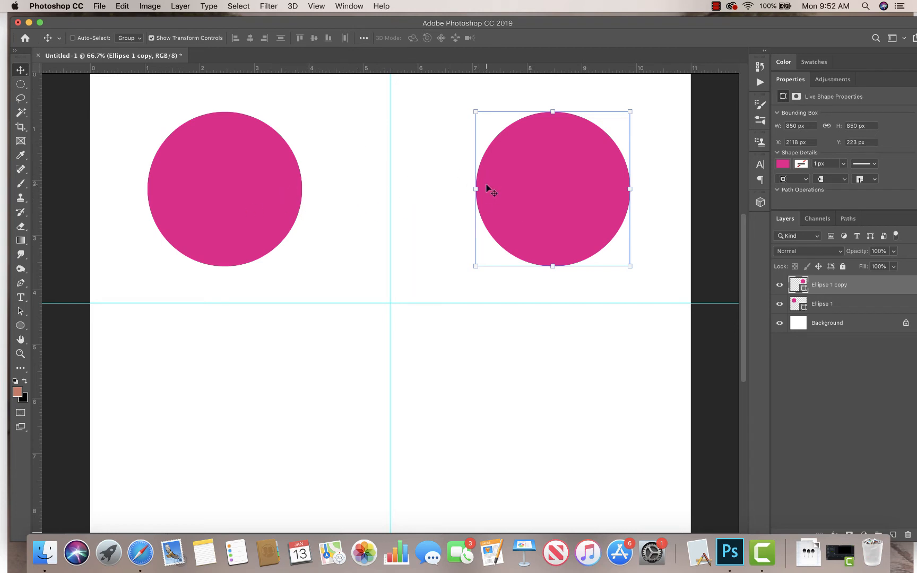
{"action": "left_click_drag", "start_coordinate": [539, 196], "coordinate": [240, 420]}
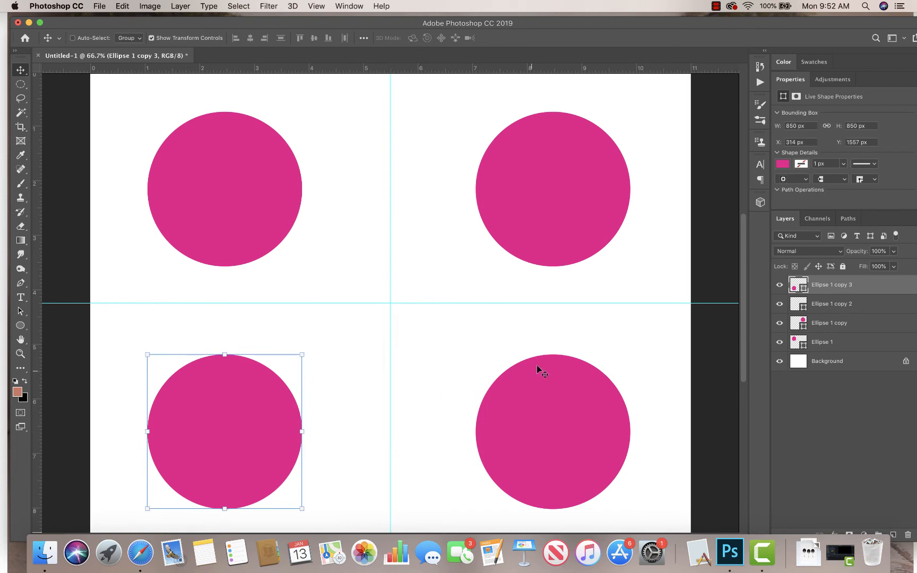
- Change the bottom-left circle's fill to red
{"action": "left_click", "coordinate": [20, 84]}
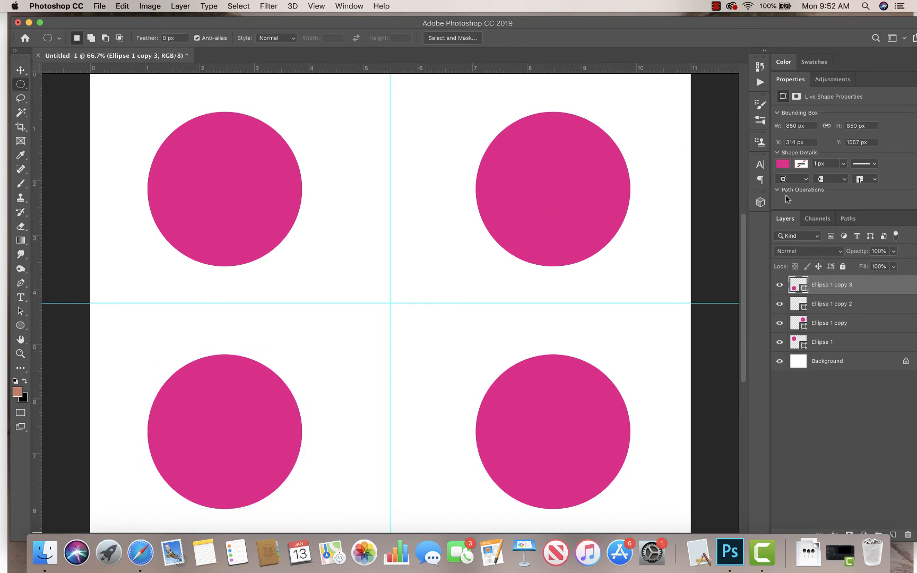
{"action": "left_click", "coordinate": [782, 164]}
{"action": "left_click", "coordinate": [825, 242]}
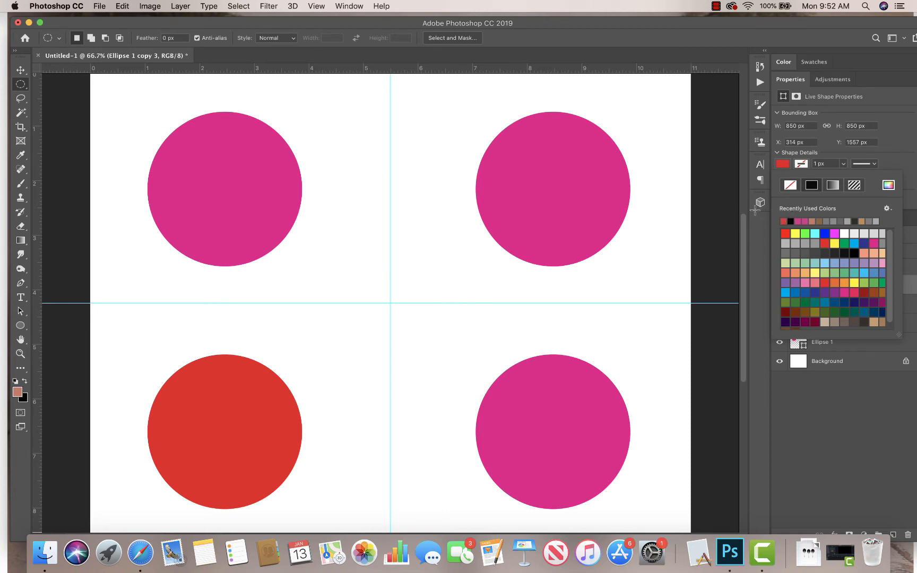
- Select all four circle layers and delete them
{"action": "left_click", "coordinate": [20, 327]}
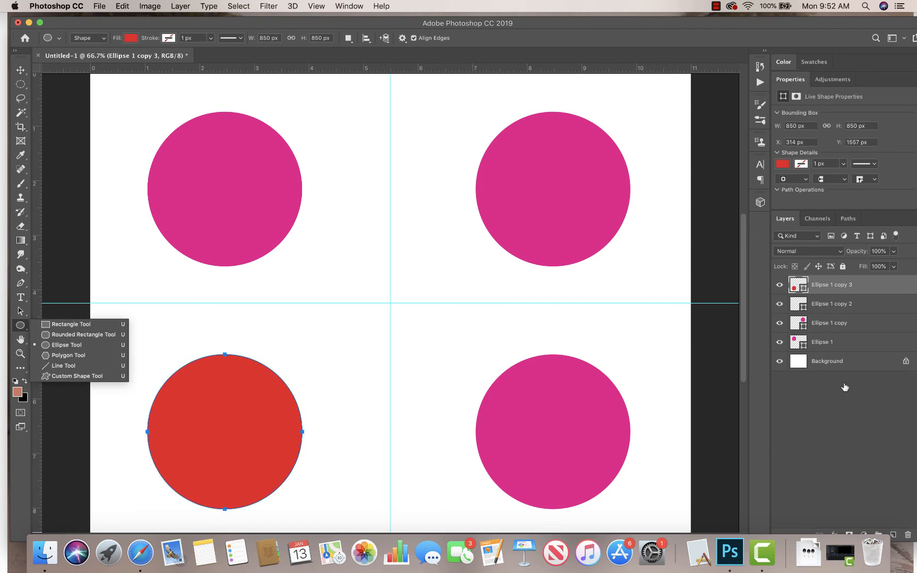
{"action": "left_click", "coordinate": [836, 346]}
{"action": "left_click", "coordinate": [837, 346], "text": "shift"}
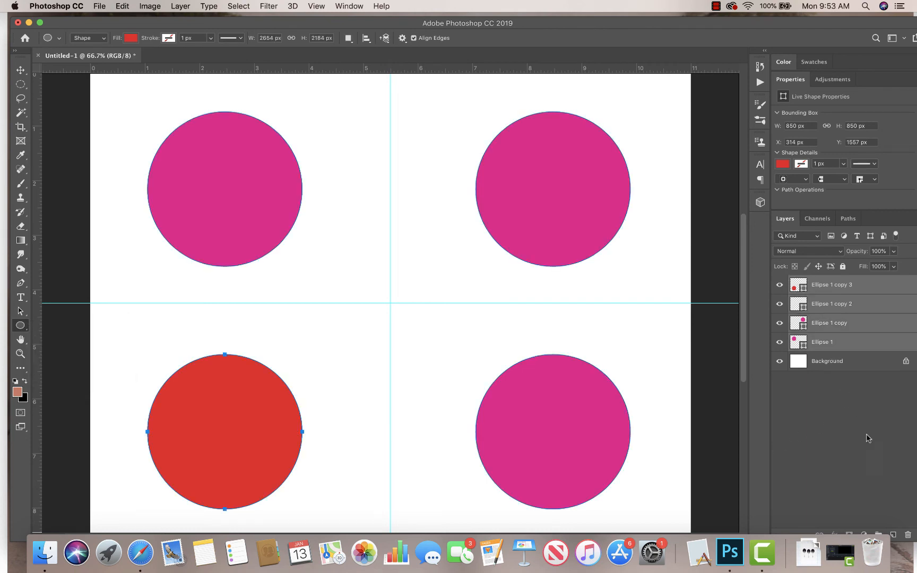
{"action": "left_click", "coordinate": [907, 534]}
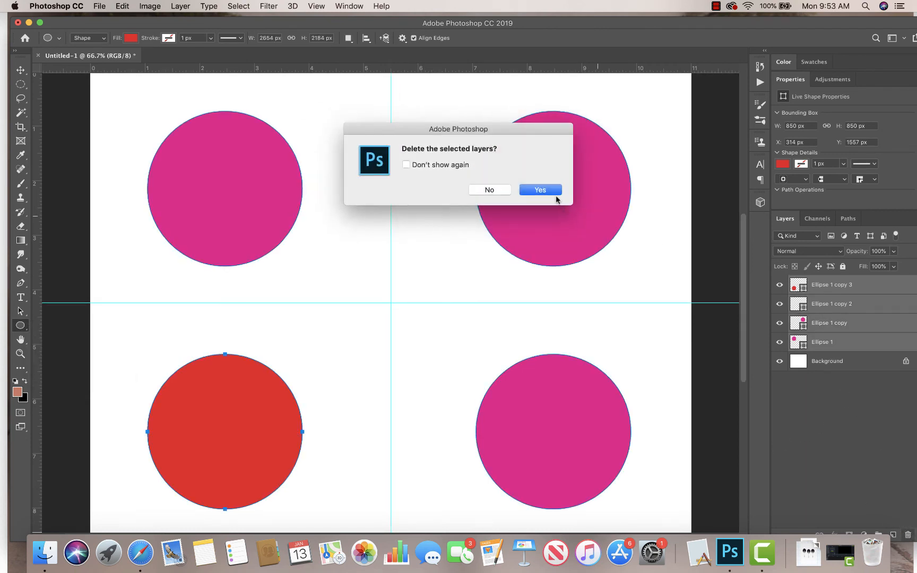
{"action": "left_click", "coordinate": [537, 190]}
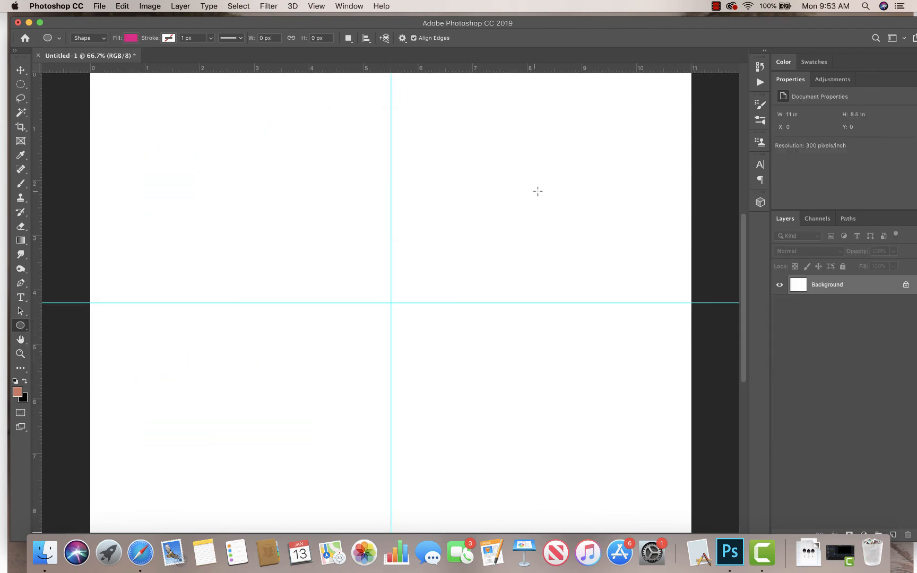
- Draw a triangle with the Polygon tool set to 3 sides, about 1040 x 906 px, and move it into the top-left quarter
{"action": "right_click", "coordinate": [20, 325]}
{"action": "left_click", "coordinate": [68, 355]}
{"action": "left_click", "coordinate": [411, 40]}
{"action": "type", "text": "3"}
{"action": "left_click_drag", "start_coordinate": [186, 122], "coordinate": [271, 172]}
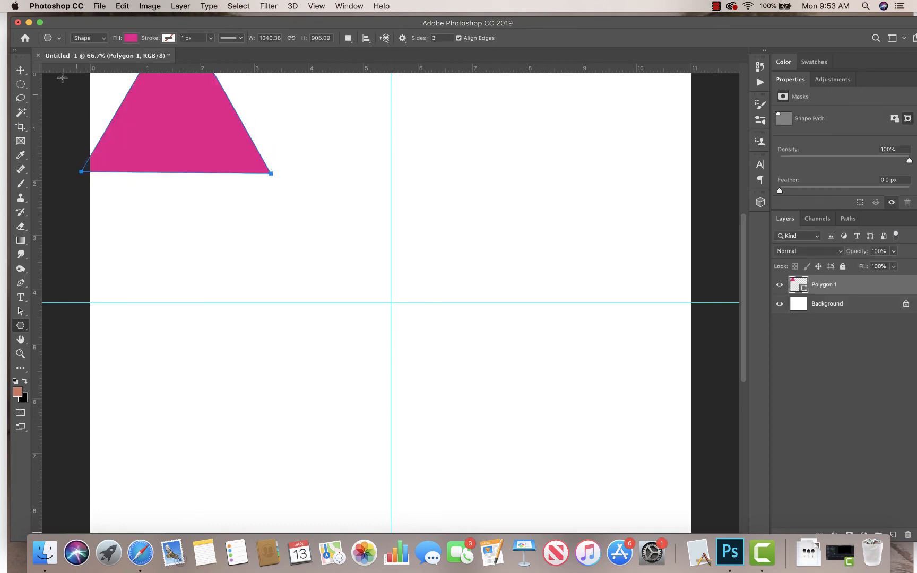
{"action": "key", "text": "v"}
{"action": "left_click_drag", "start_coordinate": [151, 112], "coordinate": [219, 205]}
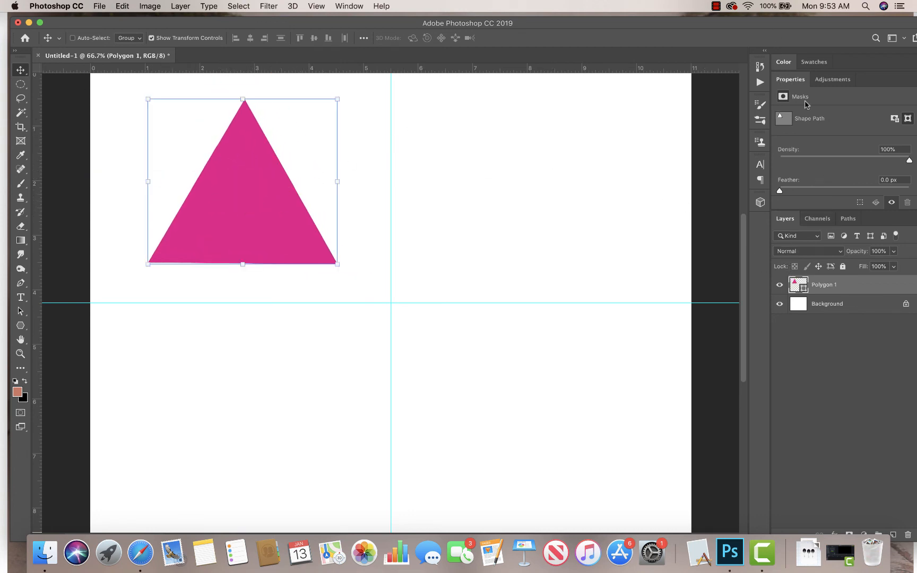
- Change the triangle's fill to dark blue
{"action": "left_click", "coordinate": [19, 327]}
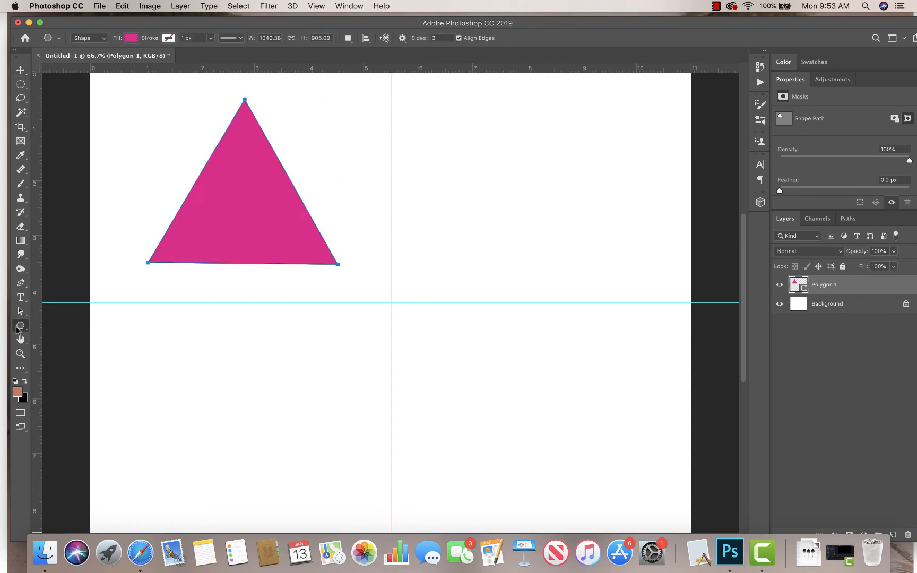
{"action": "left_click", "coordinate": [131, 37]}
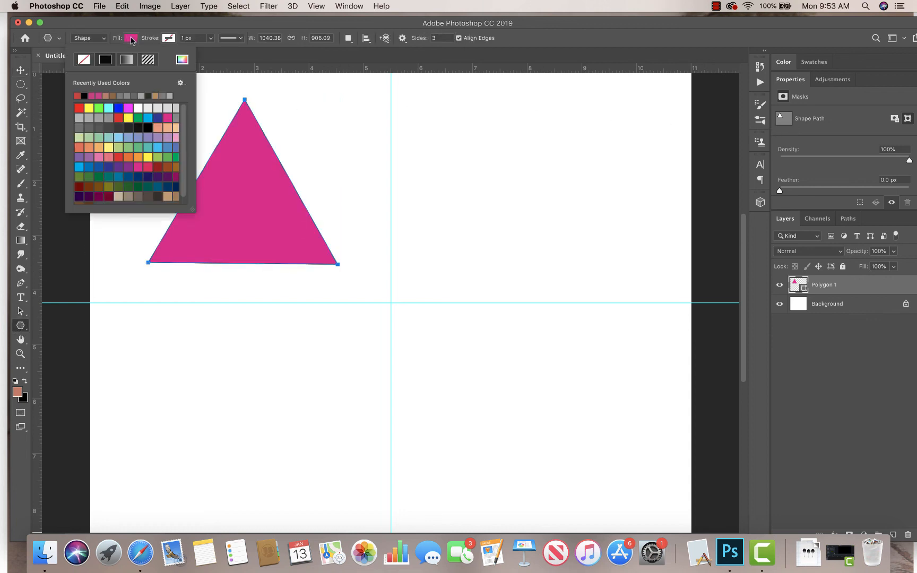
{"action": "left_click", "coordinate": [157, 117]}
{"action": "left_click", "coordinate": [559, 37]}
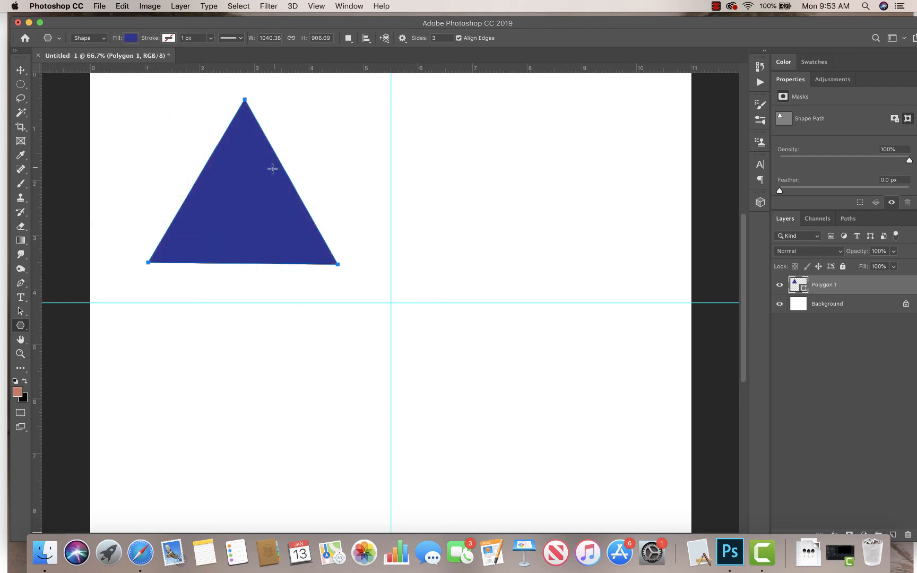
- Duplicate the triangle layer and place copies in the other three quarters
{"action": "left_click", "coordinate": [15, 71]}
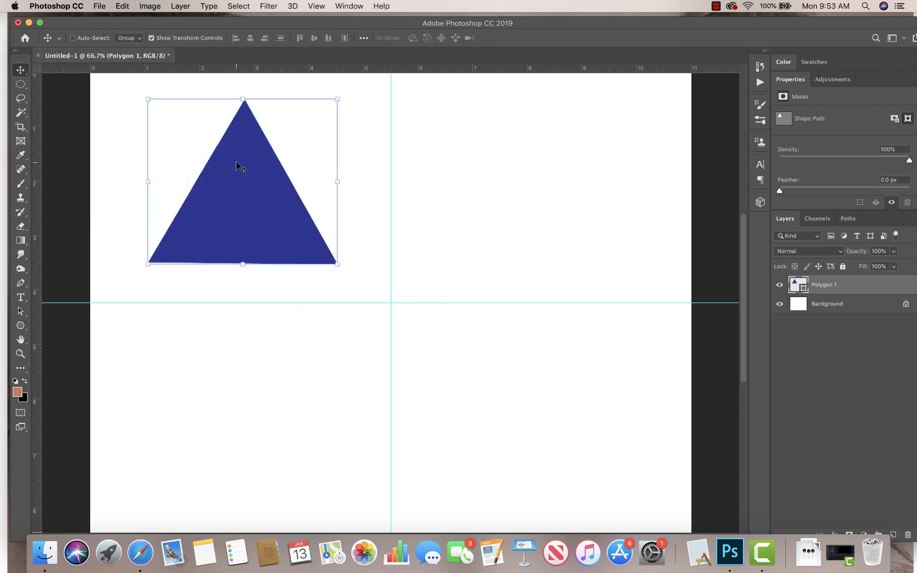
{"action": "left_click_drag", "start_coordinate": [833, 287], "coordinate": [894, 534]}
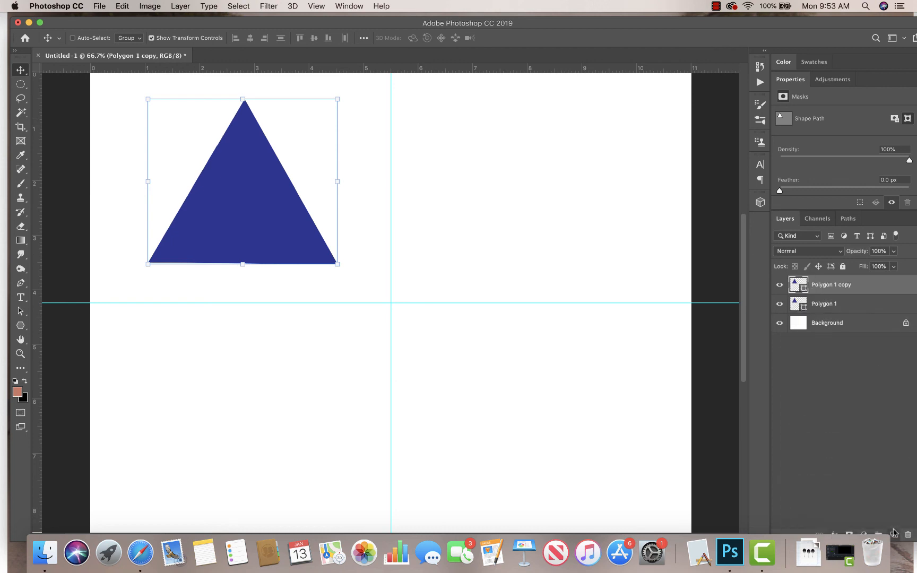
{"action": "left_click_drag", "start_coordinate": [264, 176], "coordinate": [249, 412]}
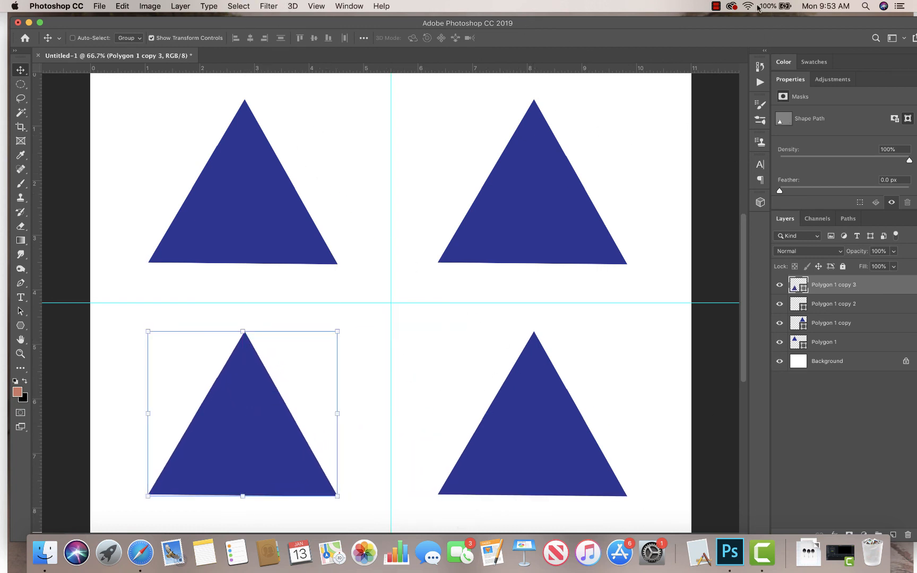
{"action": "left_click", "coordinate": [718, 8]}
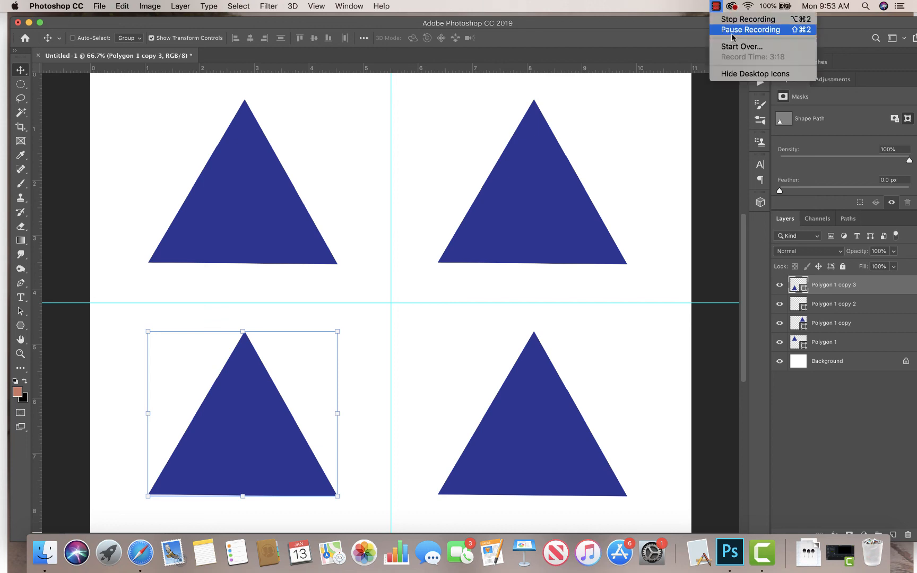